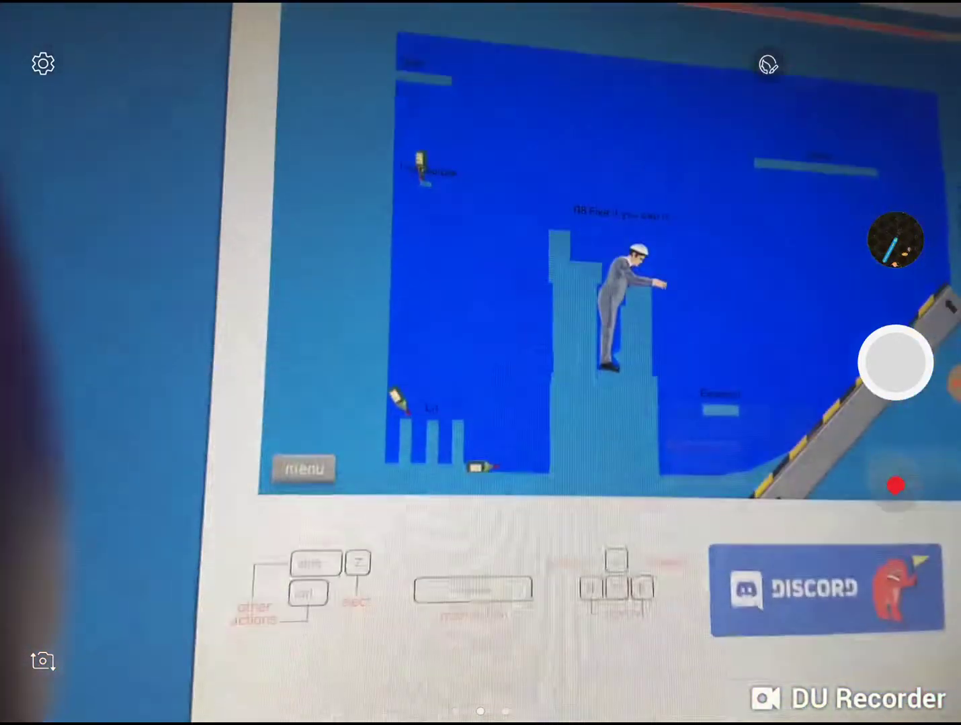
# Step: Load the black-and-green ranked bottle-flip level with bottles in the Have Fun! slots
pyautogui.click(895, 362)
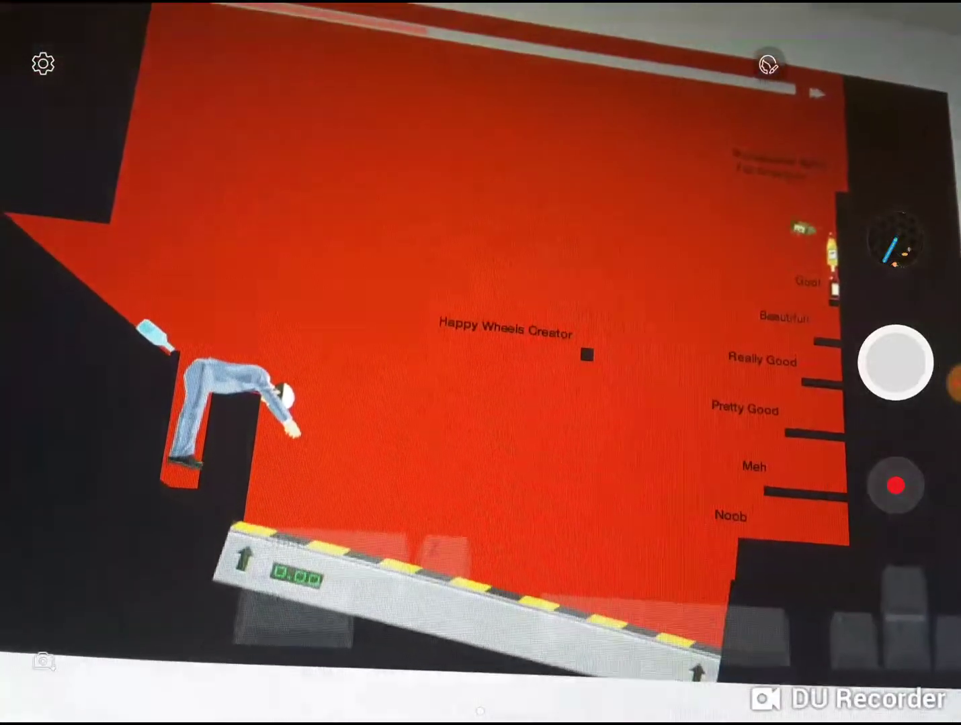
# Step: Throw the bottle across the red level toward the Pretty Good ledge
pyautogui.click(895, 363)
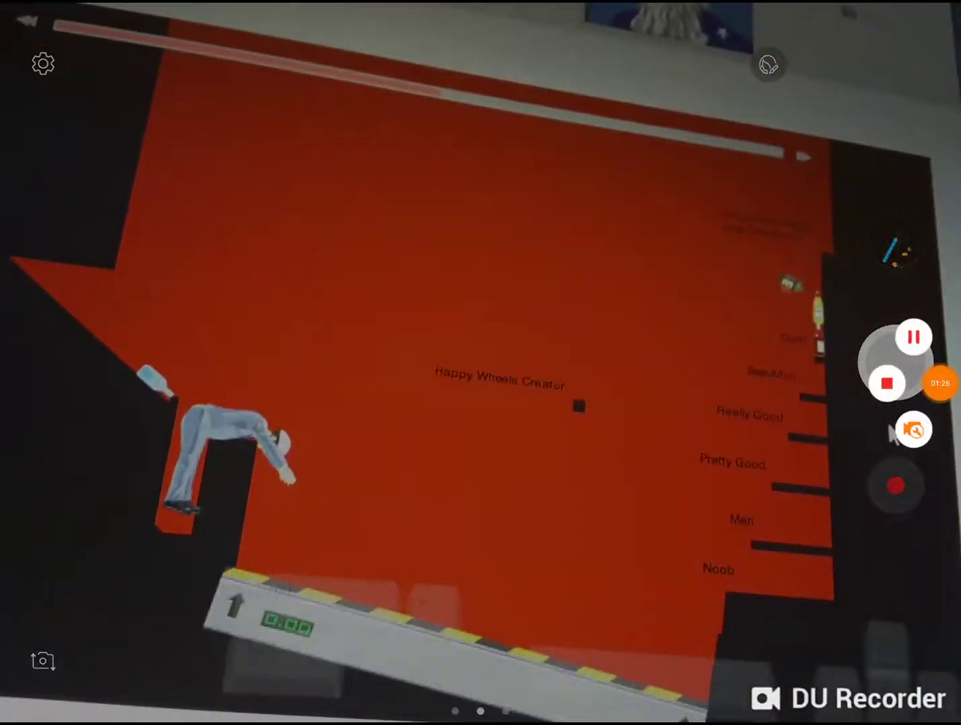